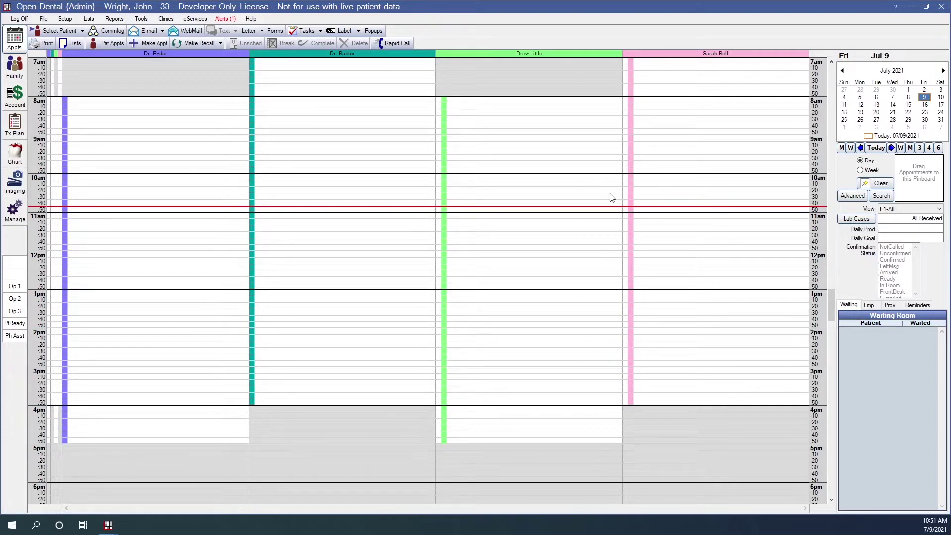
- Check the Charge Tools selection in the Show Features advanced setup and accept the settings
click(65, 19)
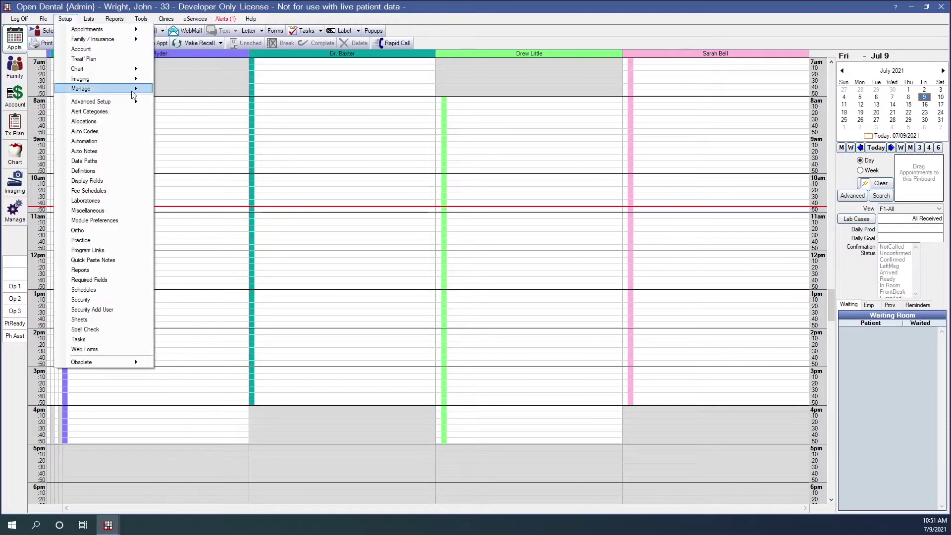
mouse_move(135, 102)
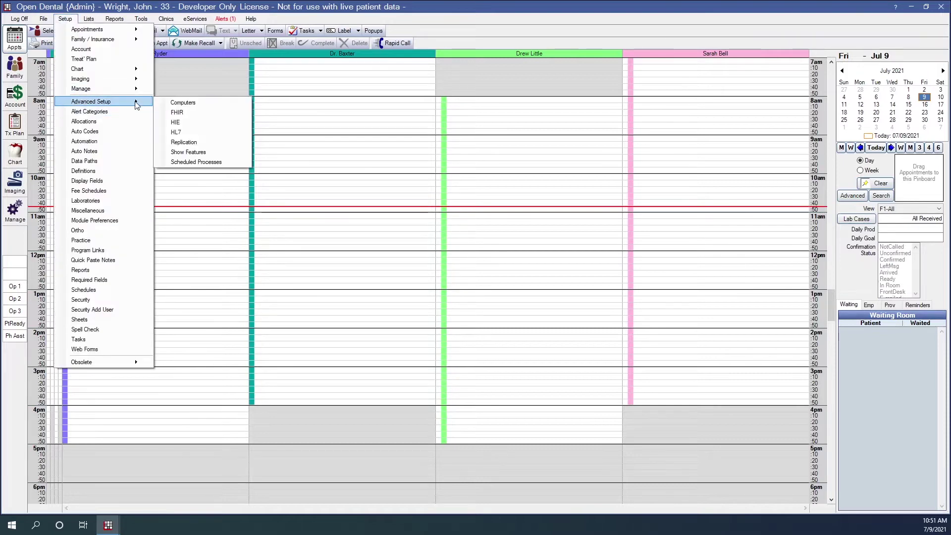
click(209, 152)
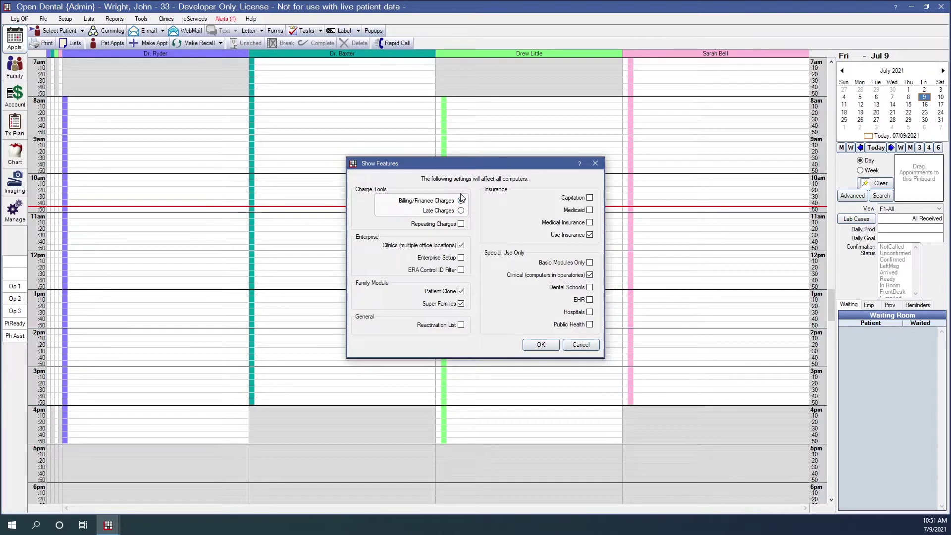
click(545, 344)
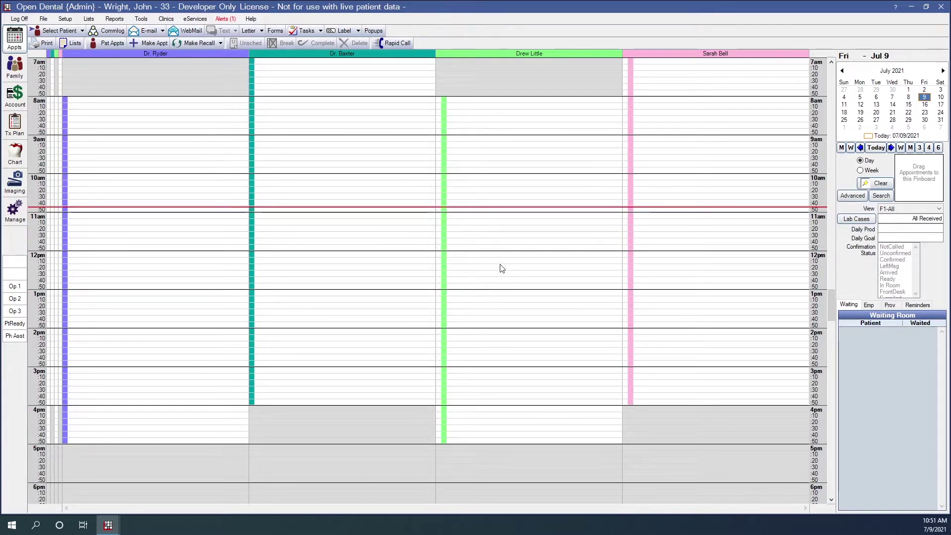
- View the Finance Charge definition in the Adj Types category, then cancel out of it
click(66, 20)
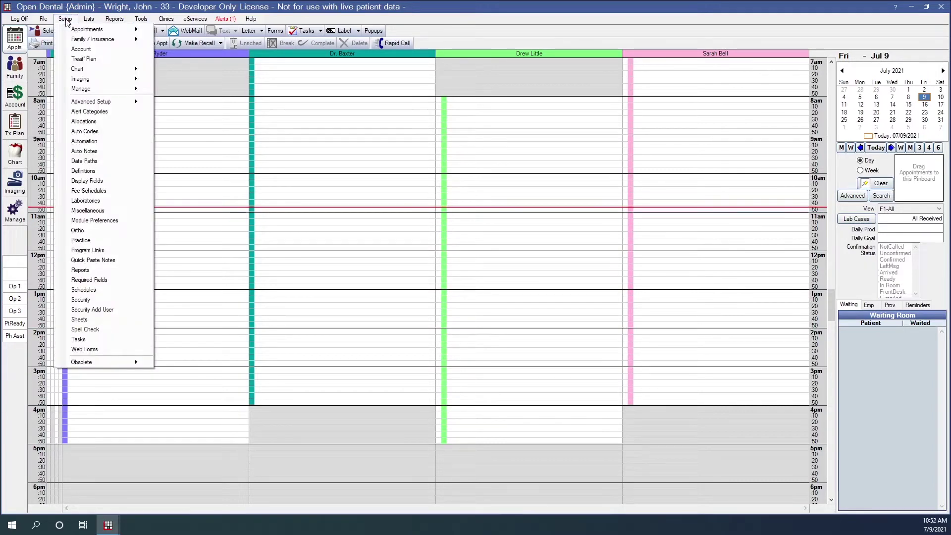
click(102, 171)
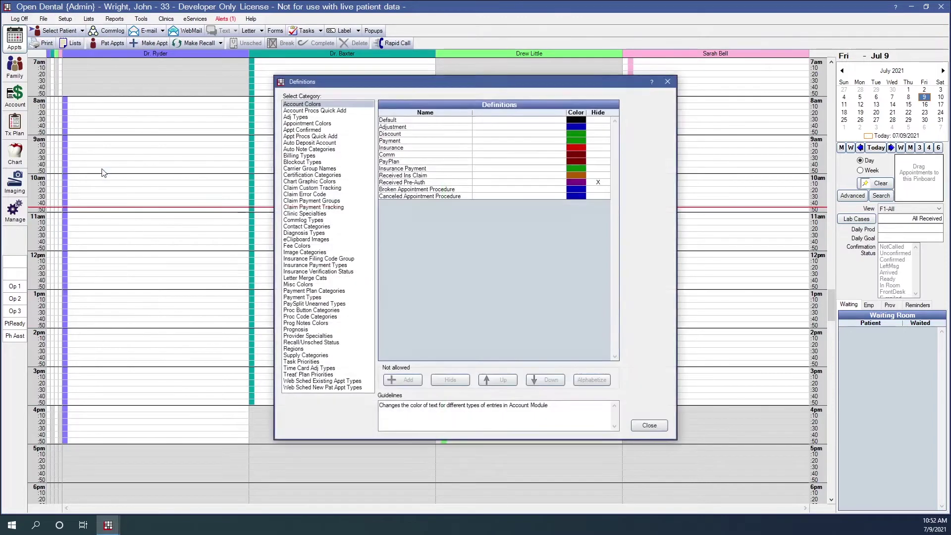
click(292, 117)
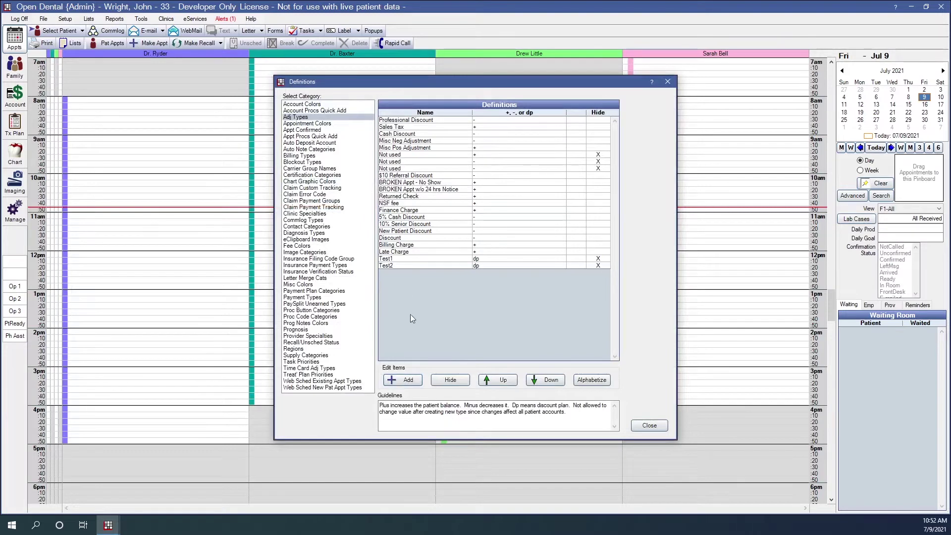
double_click(403, 210)
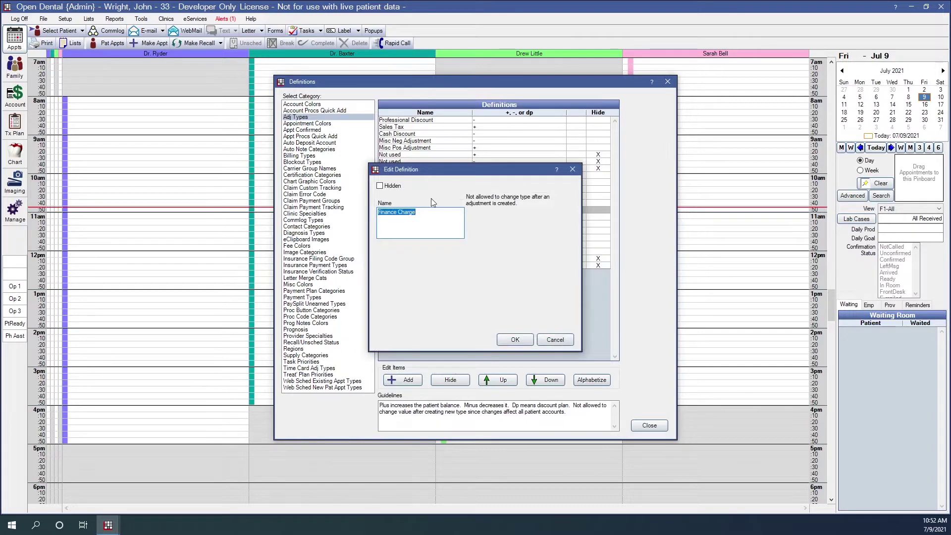
drag(455, 172, 460, 200)
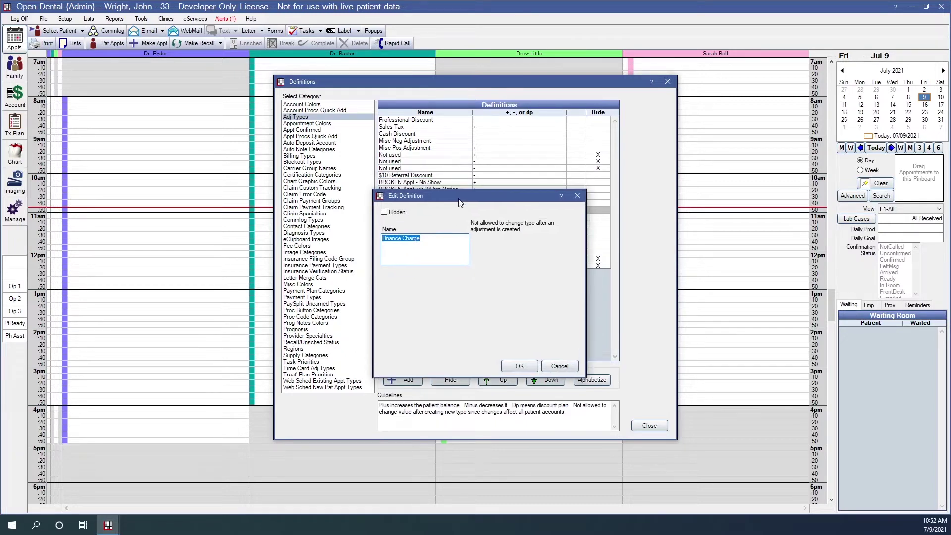
click(559, 366)
- View the name and +, -, or dp fields of a new adjustment type, then cancel it and close the definitions
click(406, 380)
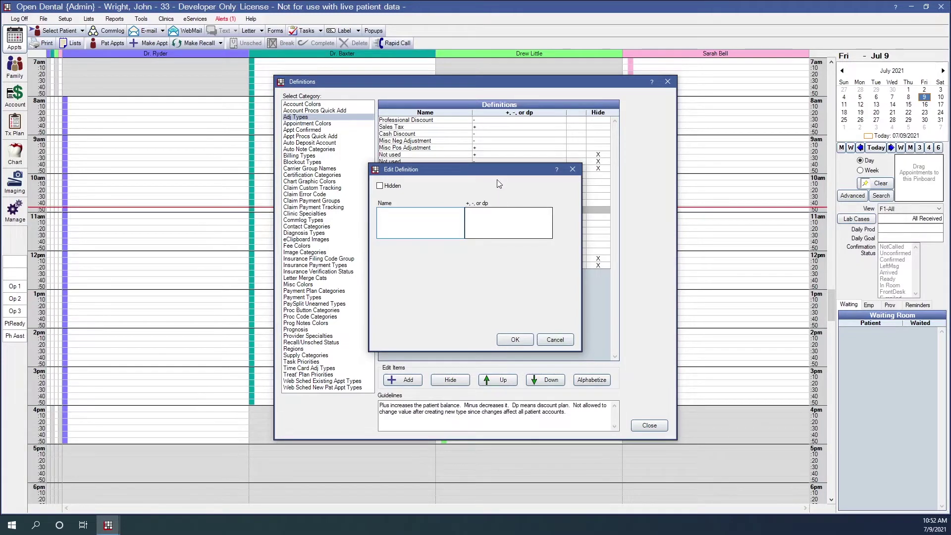
drag(495, 173, 503, 208)
click(509, 259)
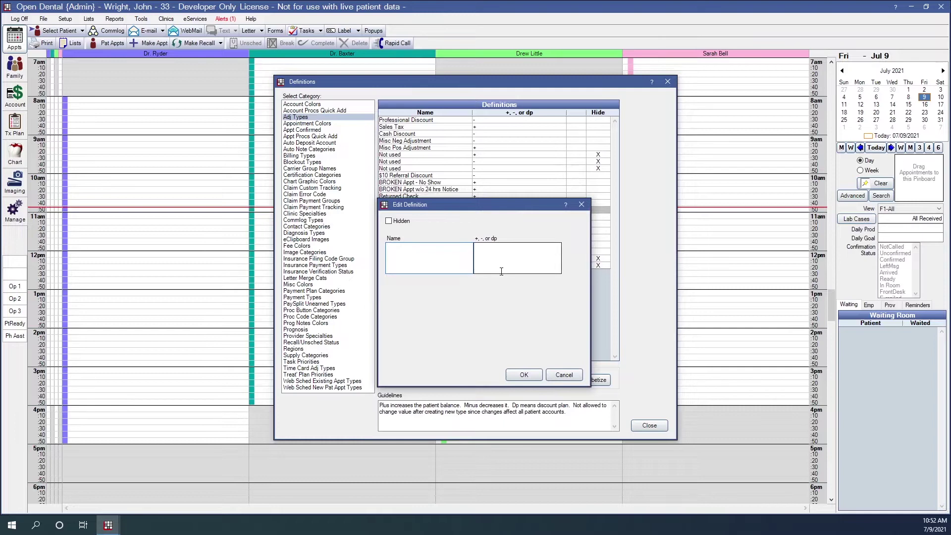
click(564, 375)
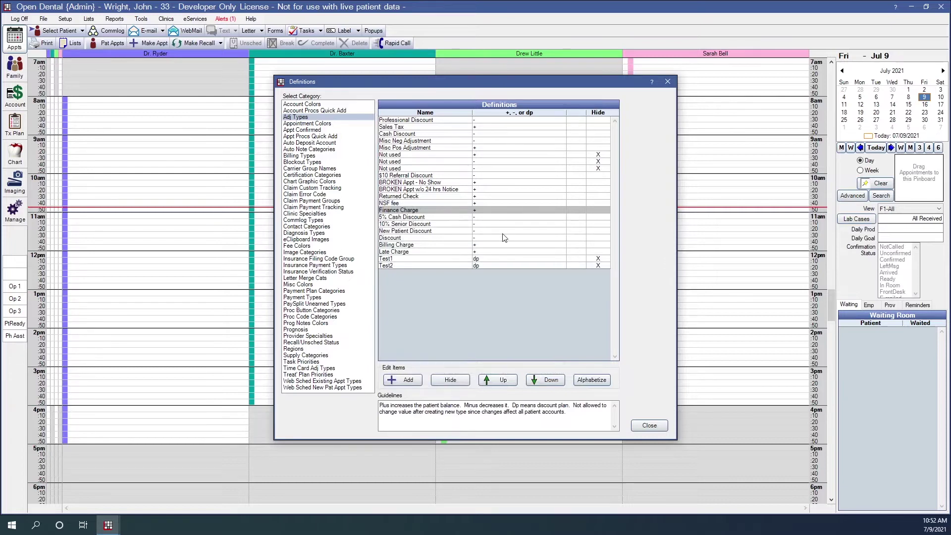
click(649, 426)
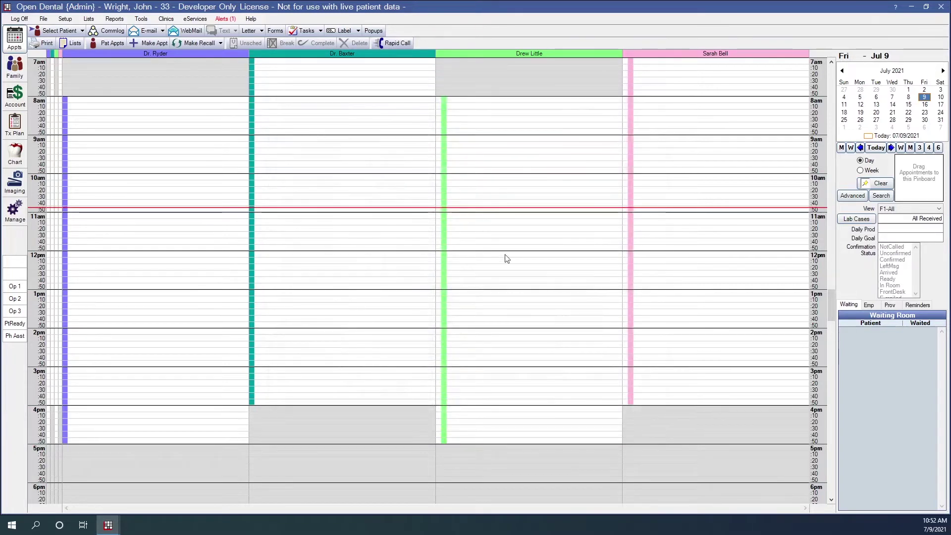
- Review the finance charge and billing charge adjustment types in the Account module preferences and accept them
click(65, 19)
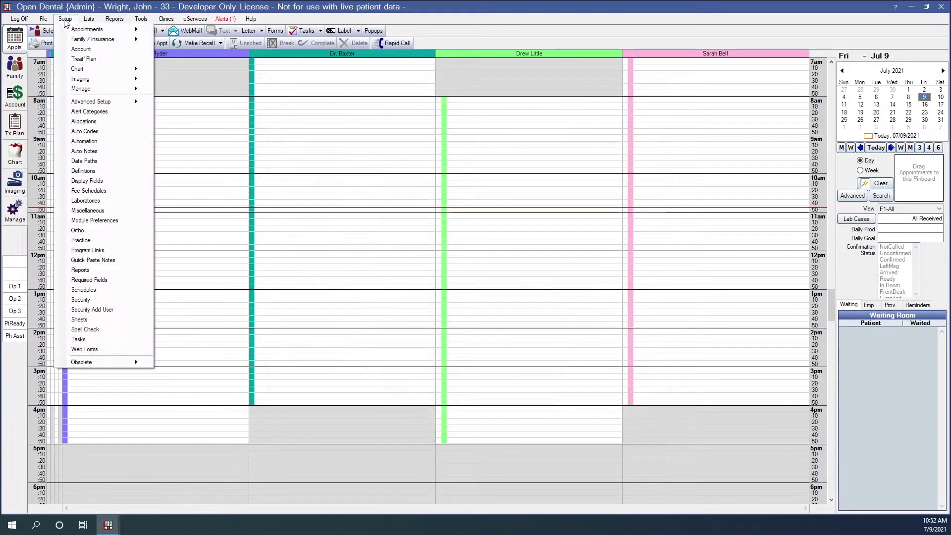
click(70, 49)
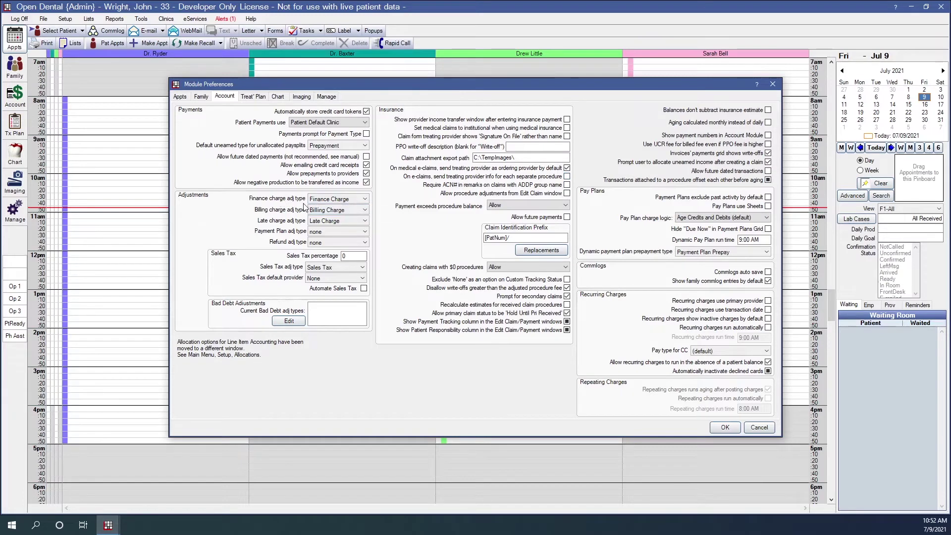
click(363, 199)
click(361, 200)
click(338, 210)
click(340, 214)
click(723, 428)
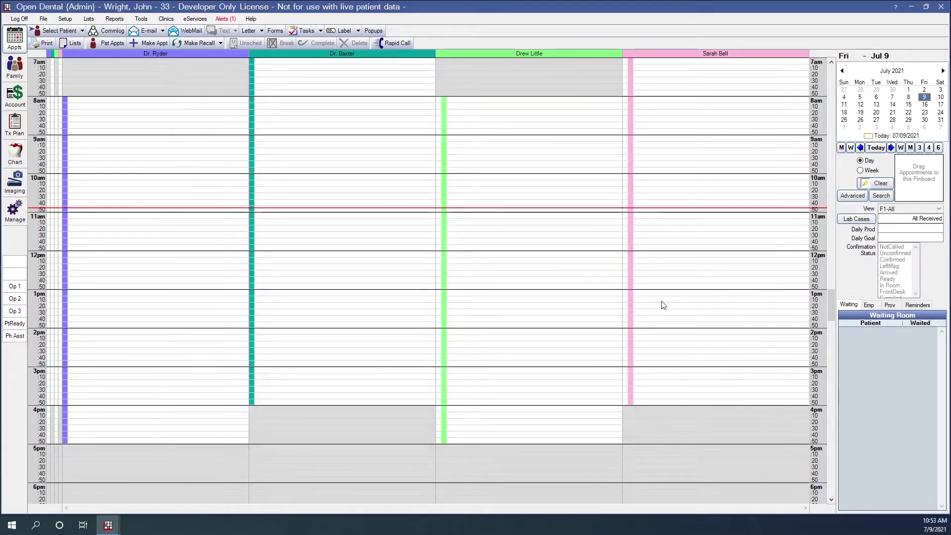
- Open the Billing/Finance Charges tool and choose Finance Charge as the charge type
click(141, 20)
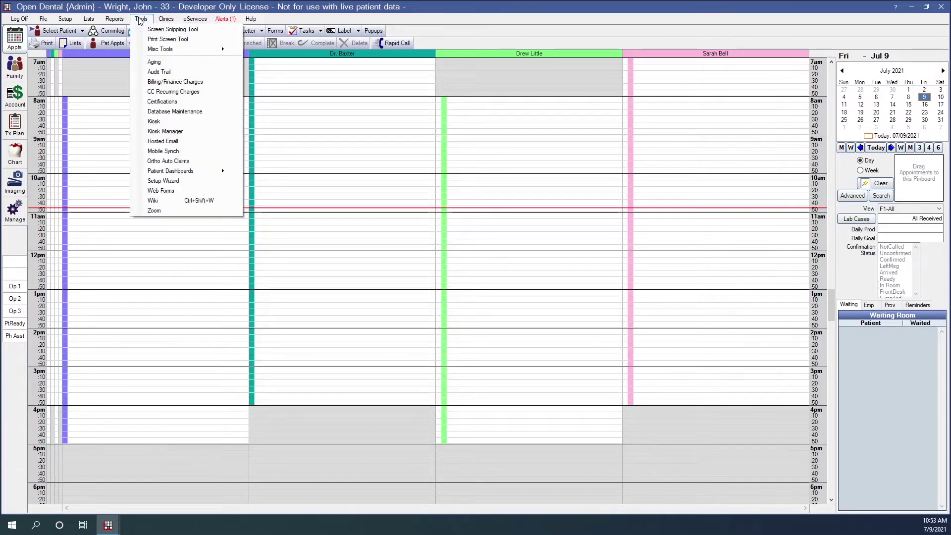
click(174, 83)
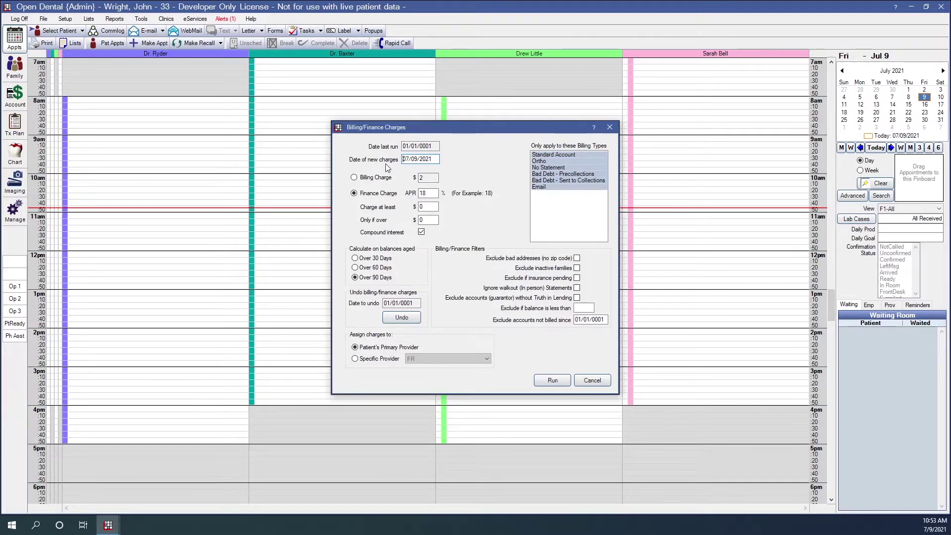
click(353, 177)
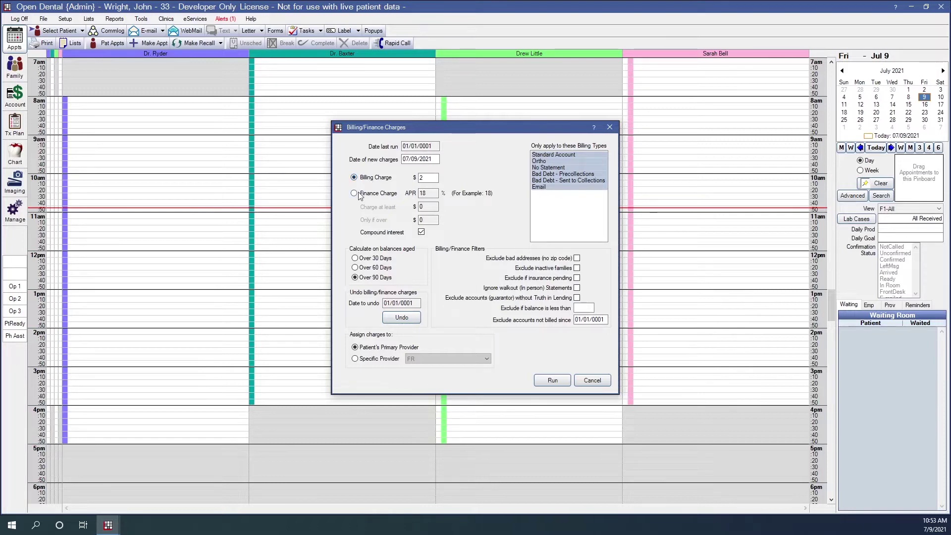
click(354, 193)
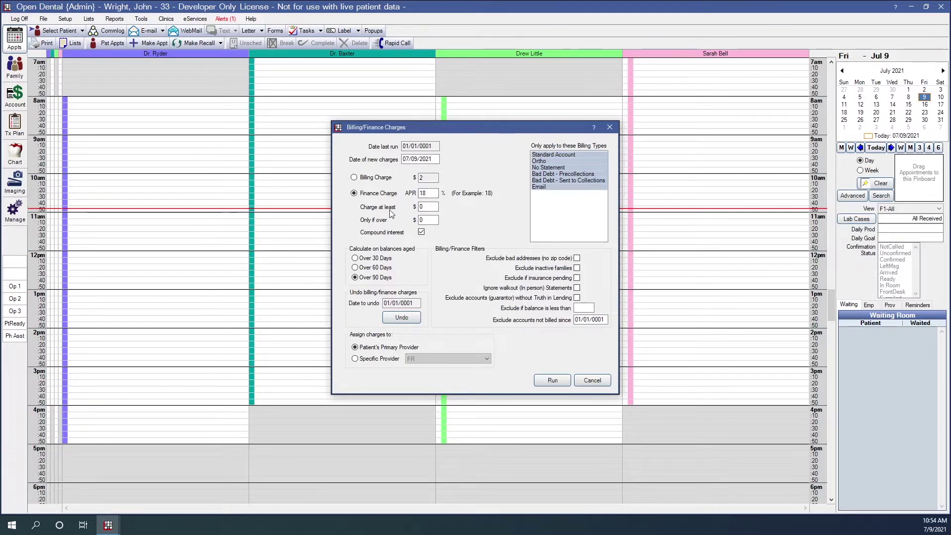
- Set the finance charge to charge at least $5 and only if over $3
click(428, 209)
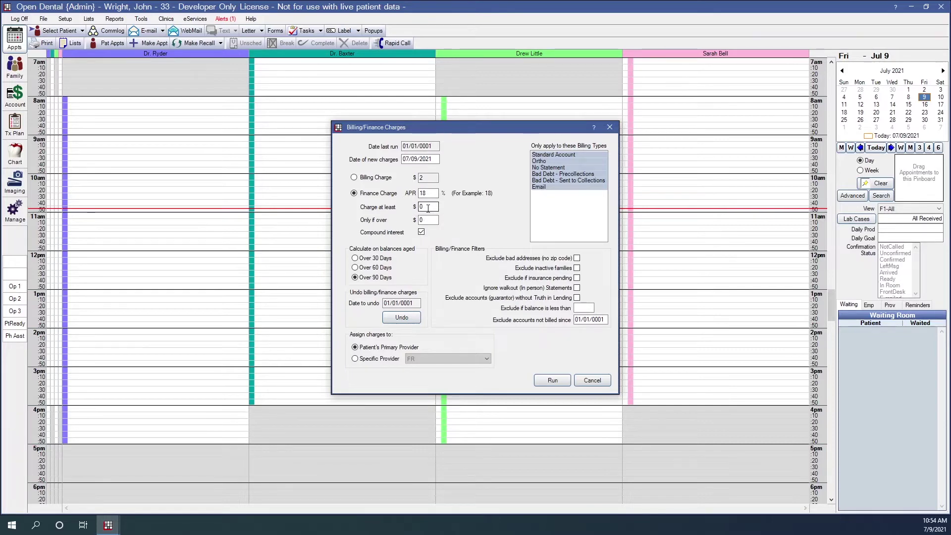
click(428, 208)
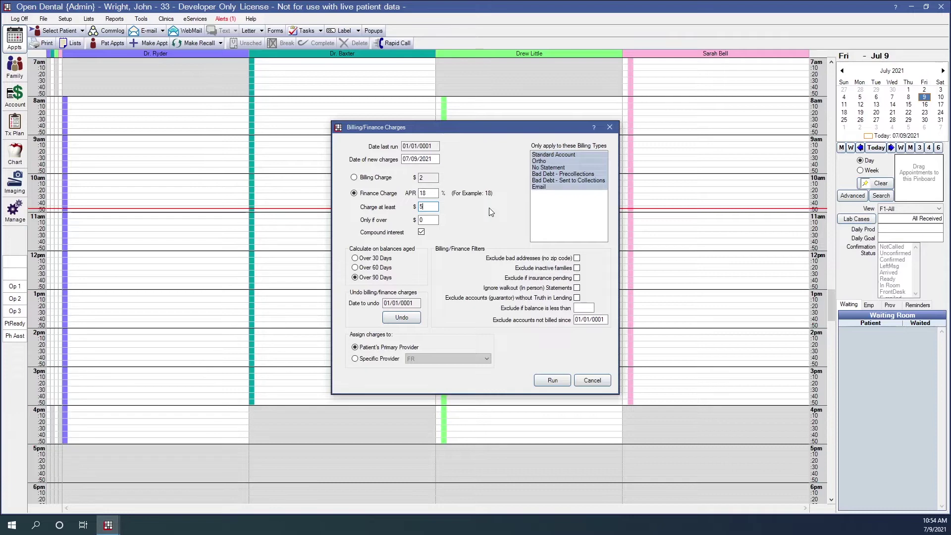
key(BackSpace)
text(0)
click(432, 220)
key(BackSpace)
text(3)
click(431, 210)
text(5)
click(425, 220)
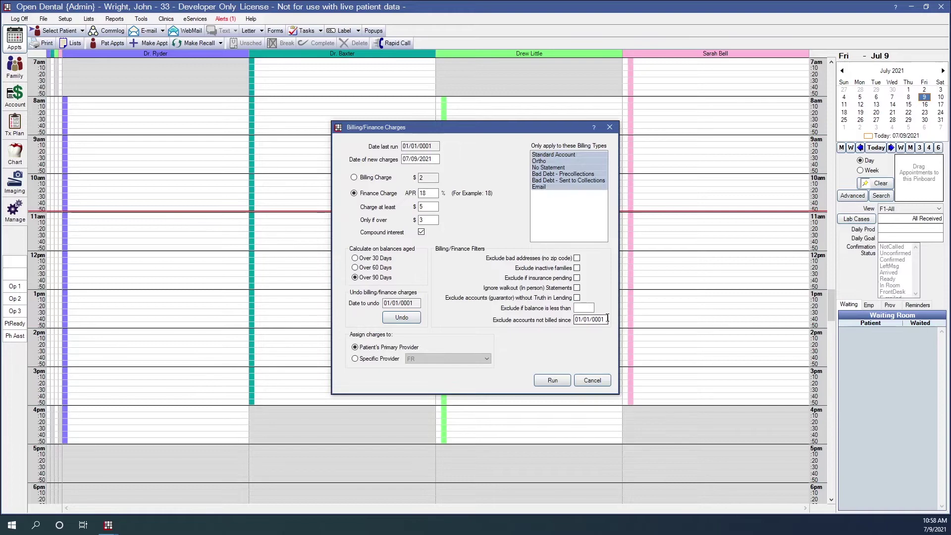
- Clear the date of the filter excluding accounts not billed since
drag(607, 320, 538, 320)
key(BackSpace)
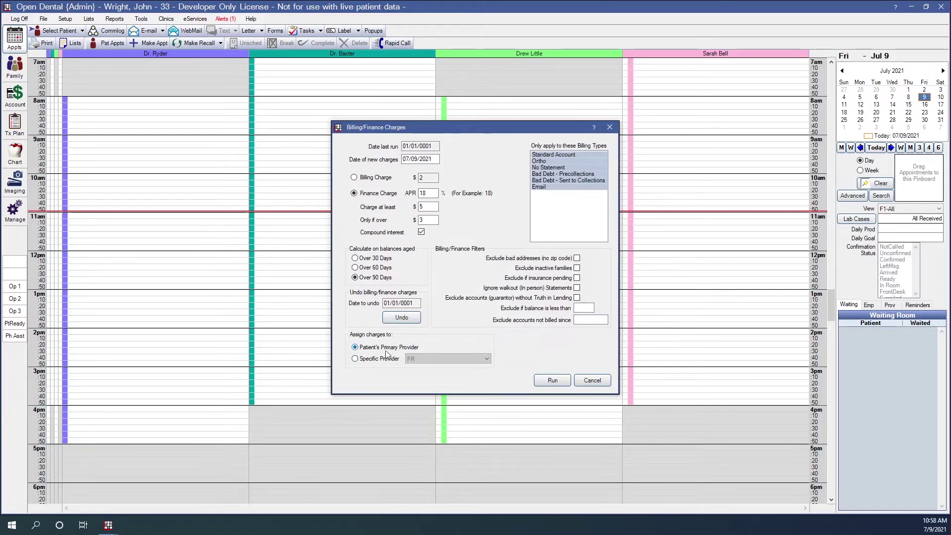
- Review the specific provider choices, assign the charges to the patient's primary provider, and run the finance charges
click(355, 360)
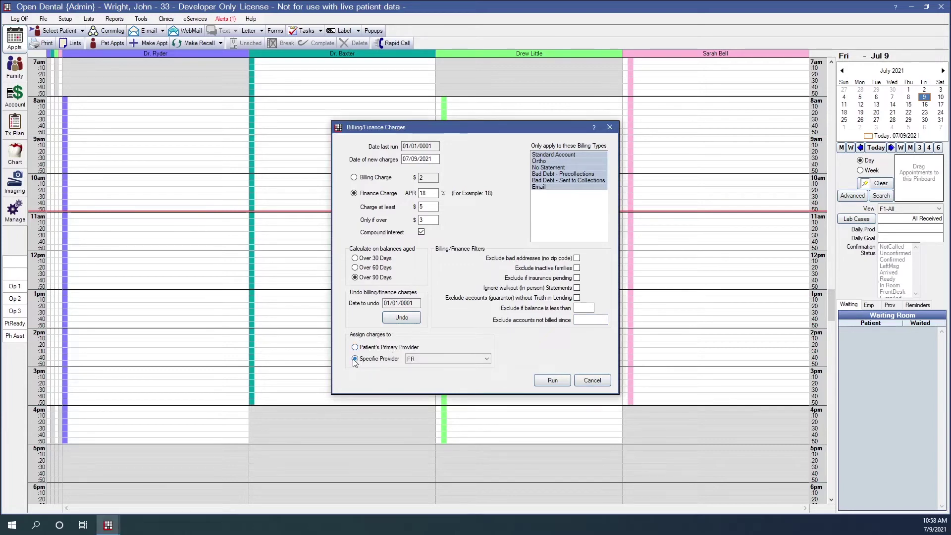
click(439, 362)
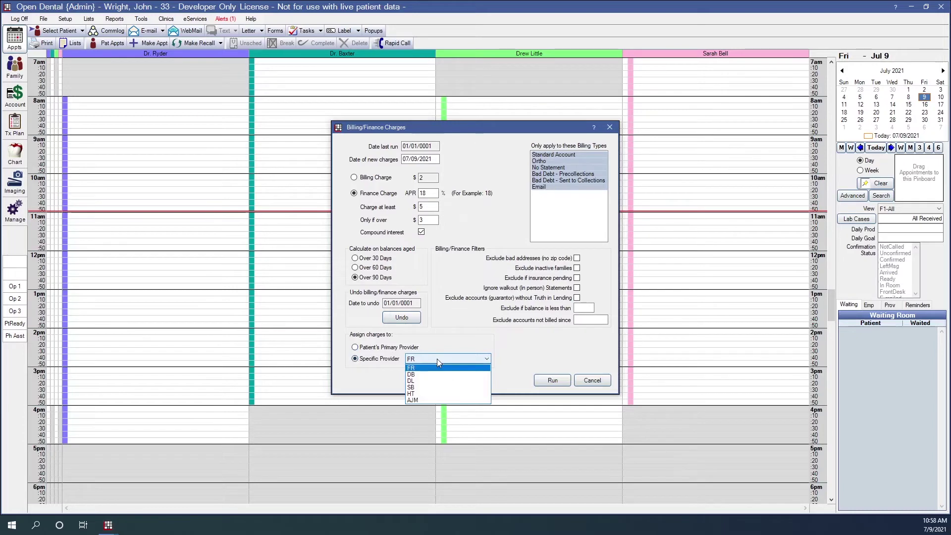
click(437, 358)
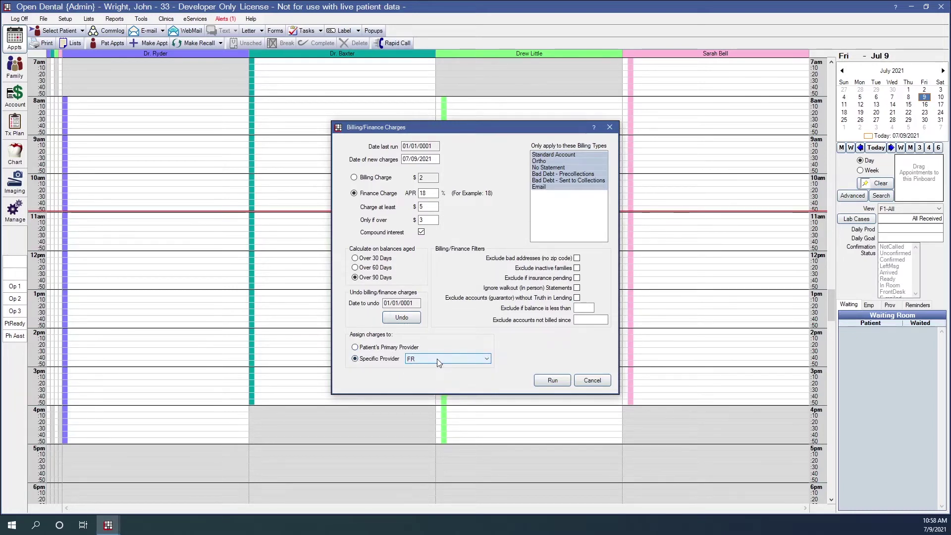
click(389, 350)
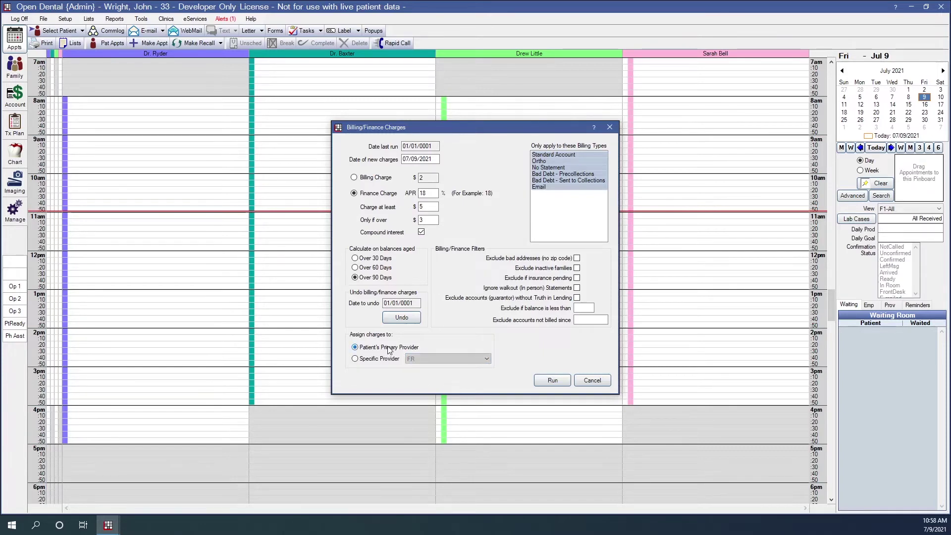
click(557, 379)
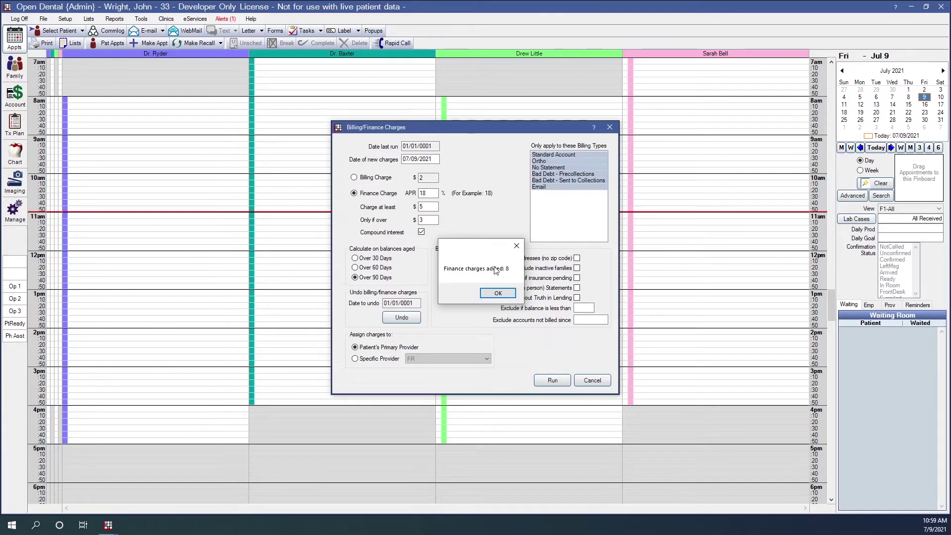
click(498, 293)
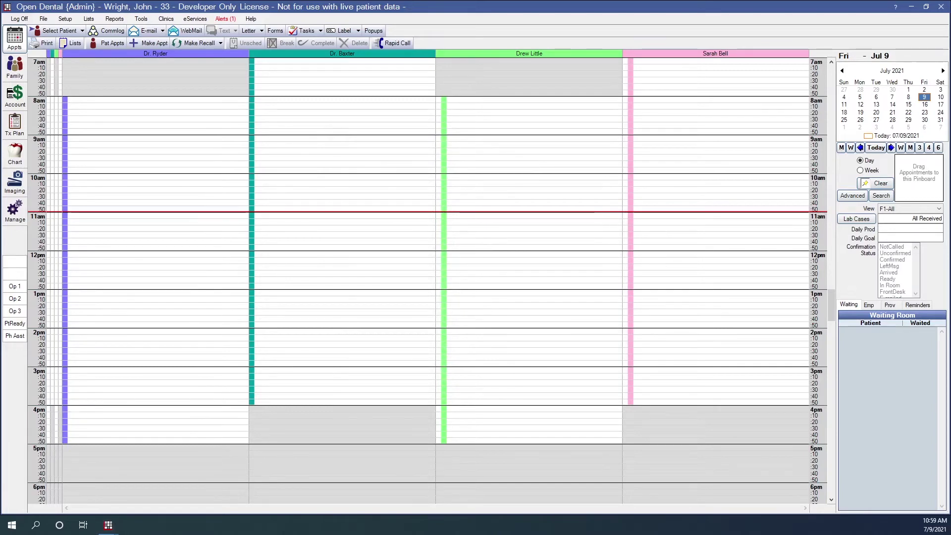
- Reopen the Billing/Finance Charges tool to view the undo settings, then close it without running anything
click(142, 19)
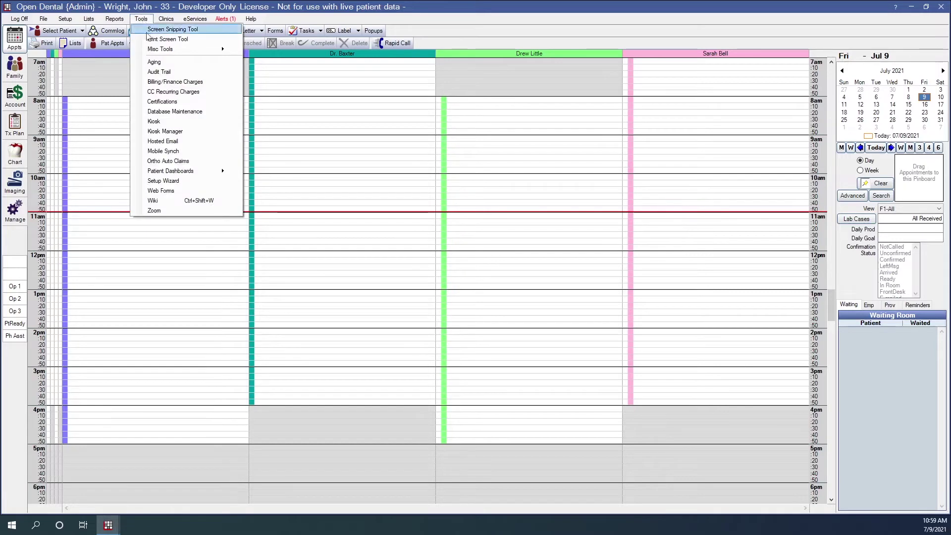
click(156, 82)
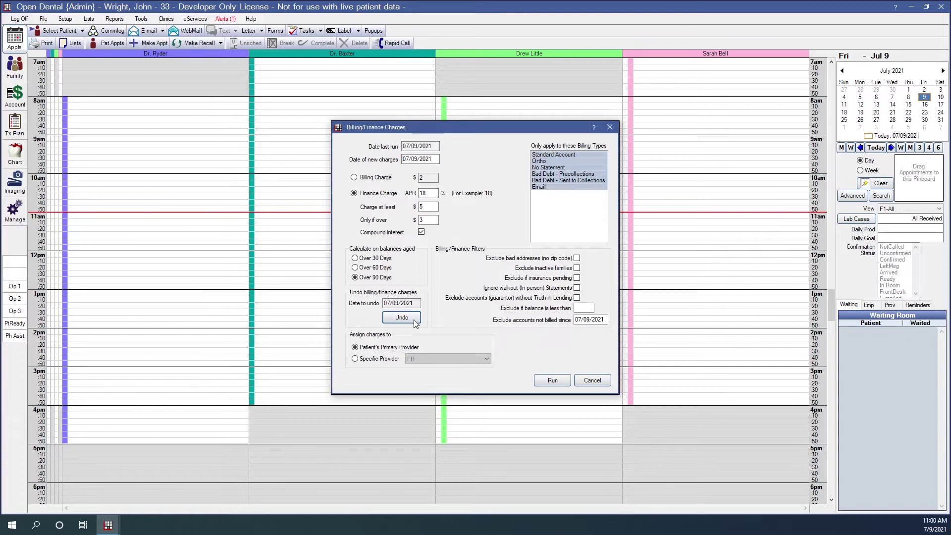
click(604, 379)
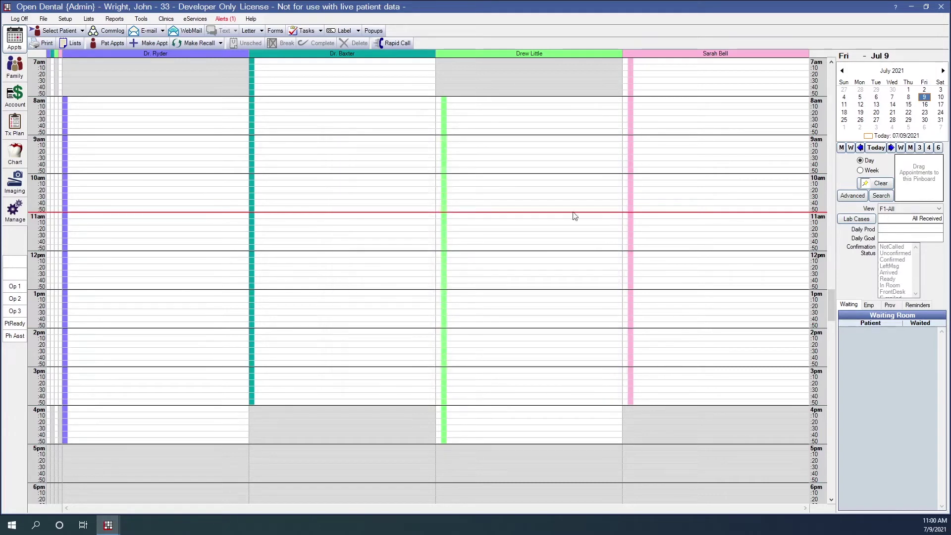
- Open the standard monthly Finance Charge Report to view its provider, billing type and date range options, then close it without running
click(113, 20)
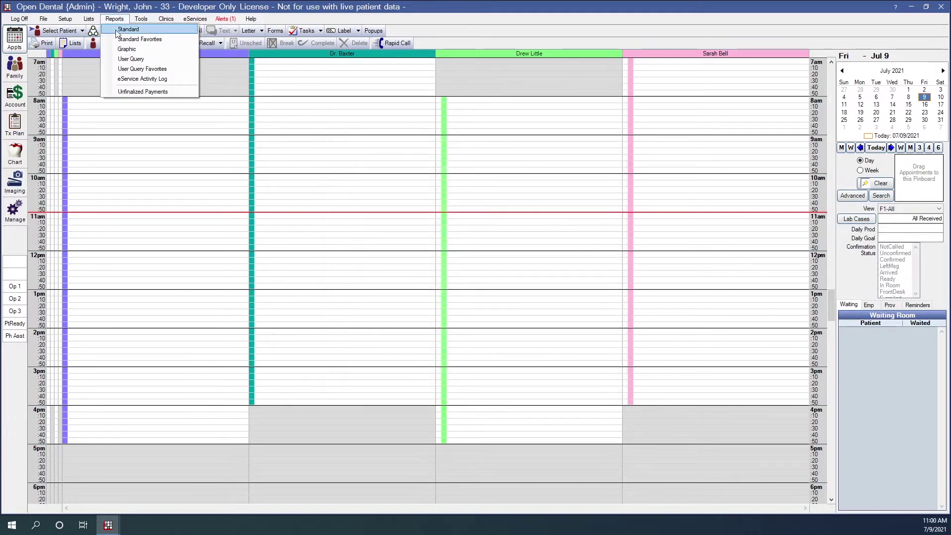
click(129, 29)
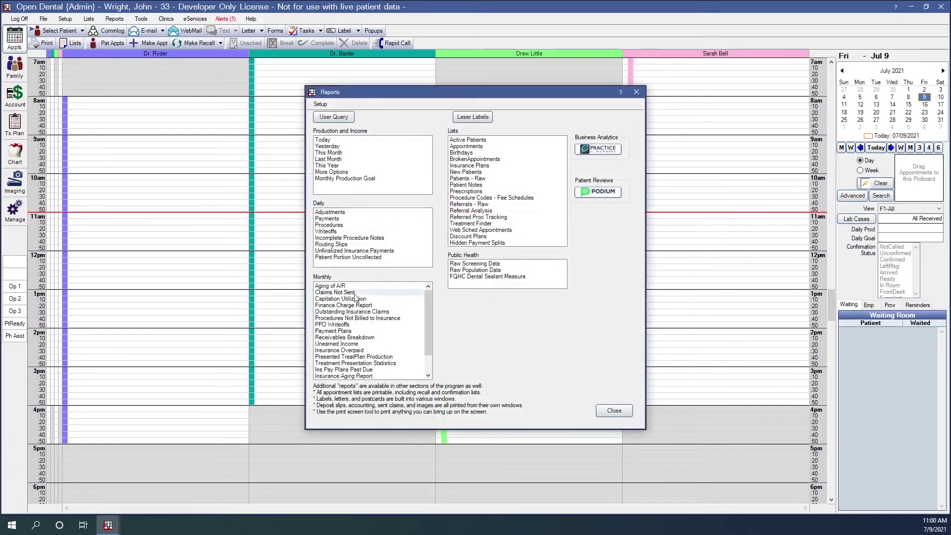
double_click(345, 306)
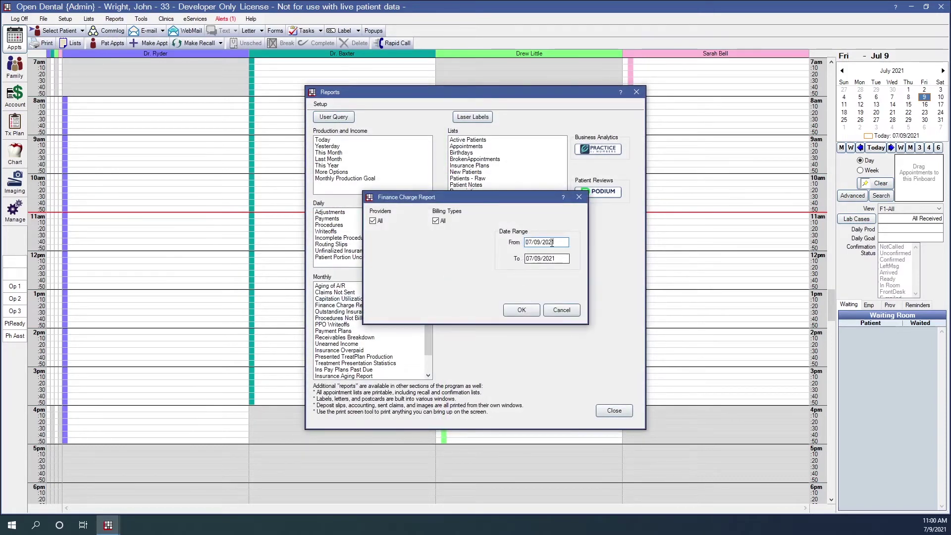
click(561, 310)
click(611, 411)
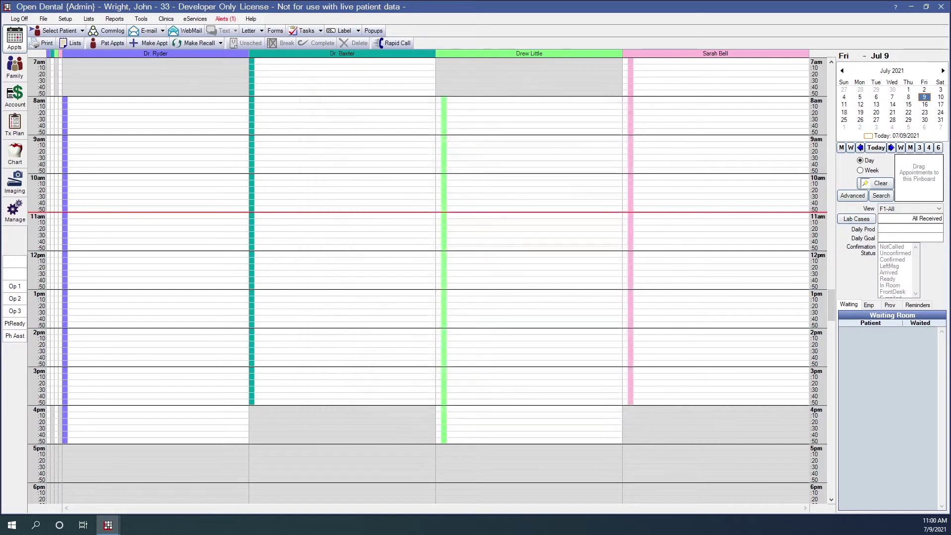
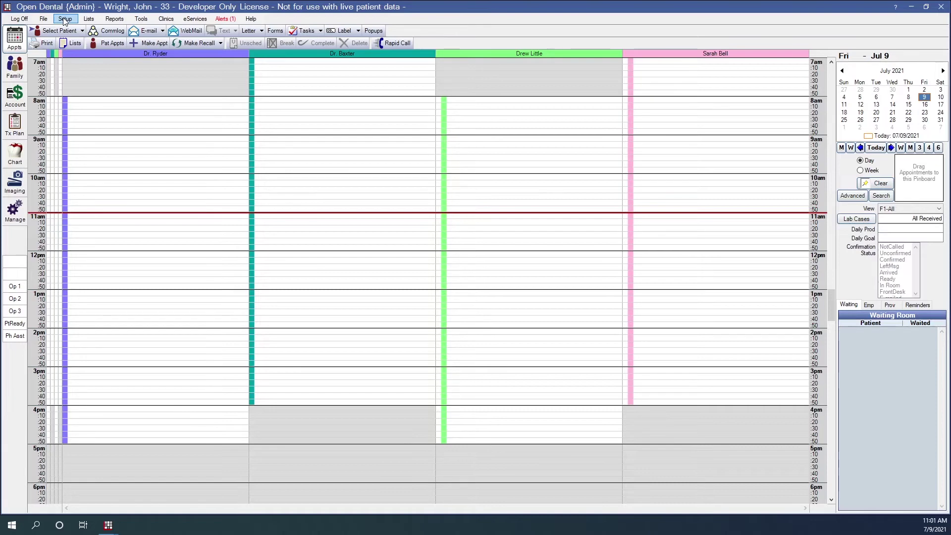
- Set the charge tool in the Show Features setup to Late Charges and save the setting
click(65, 19)
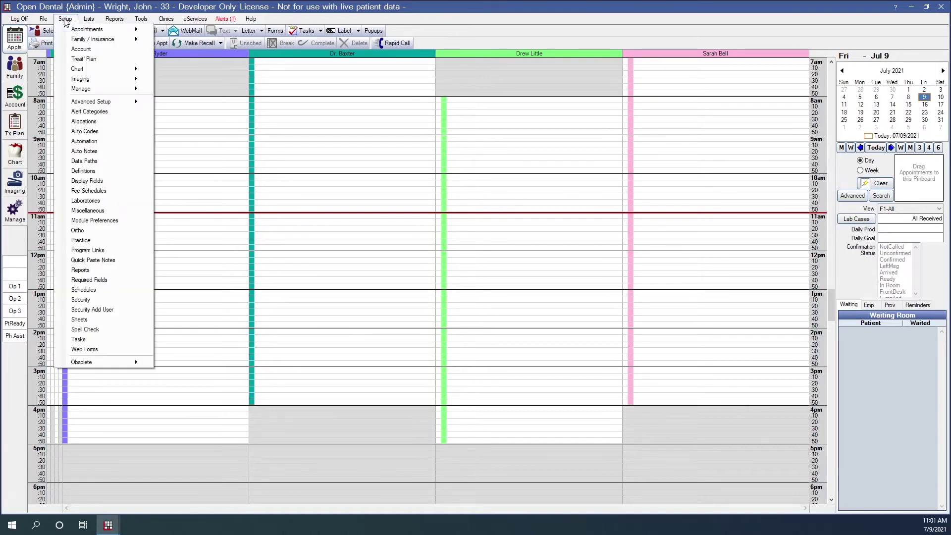
mouse_move(101, 102)
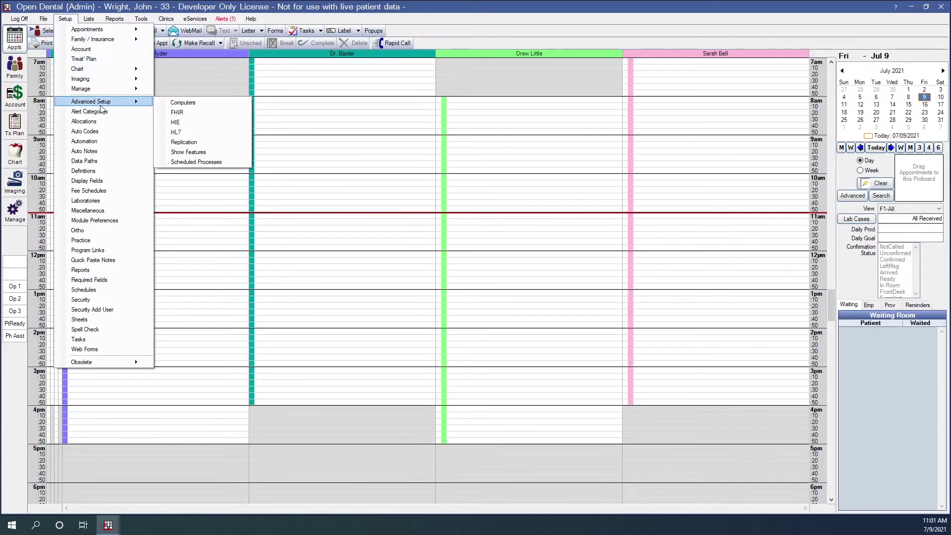
click(187, 153)
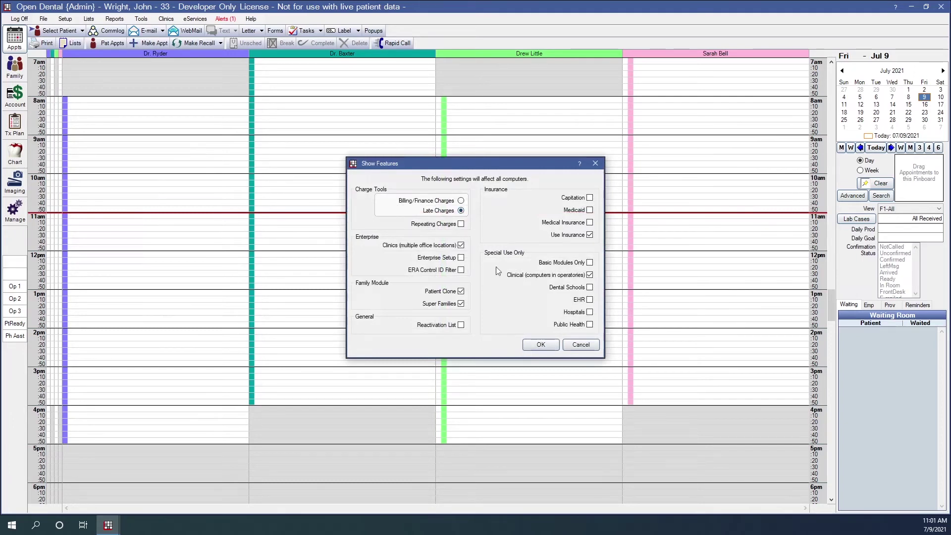
click(550, 344)
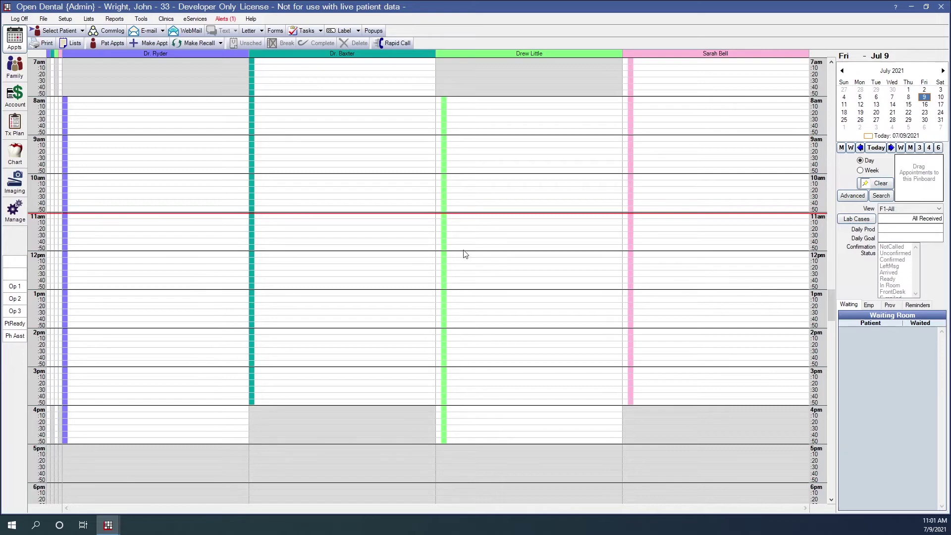
- In the Late Charges tool, exclude existing late charges and set the minimum charge to 5
click(137, 22)
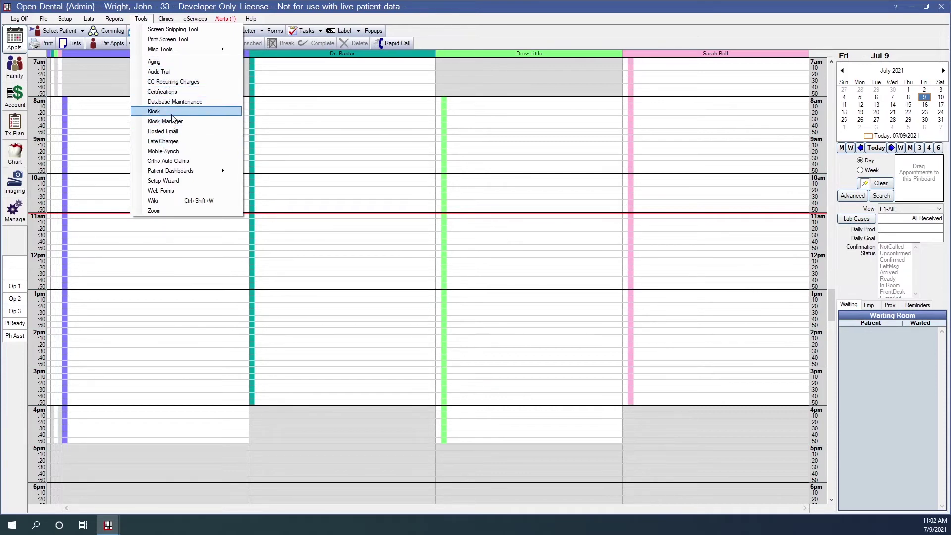
click(174, 144)
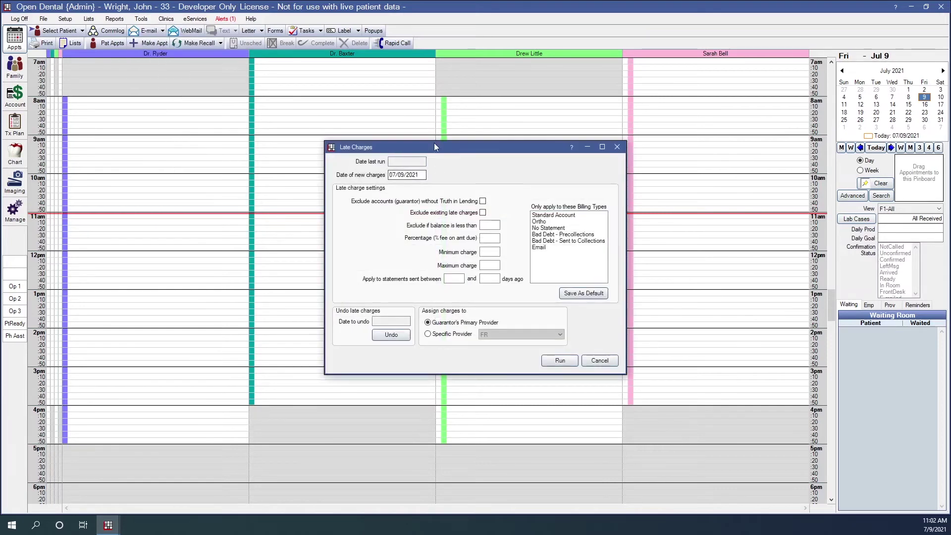
drag(431, 144, 372, 111)
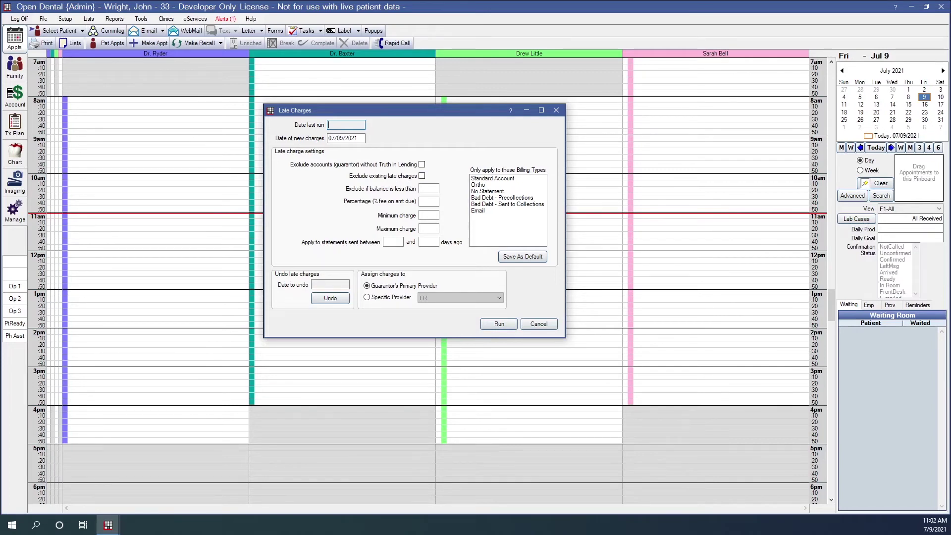
click(422, 176)
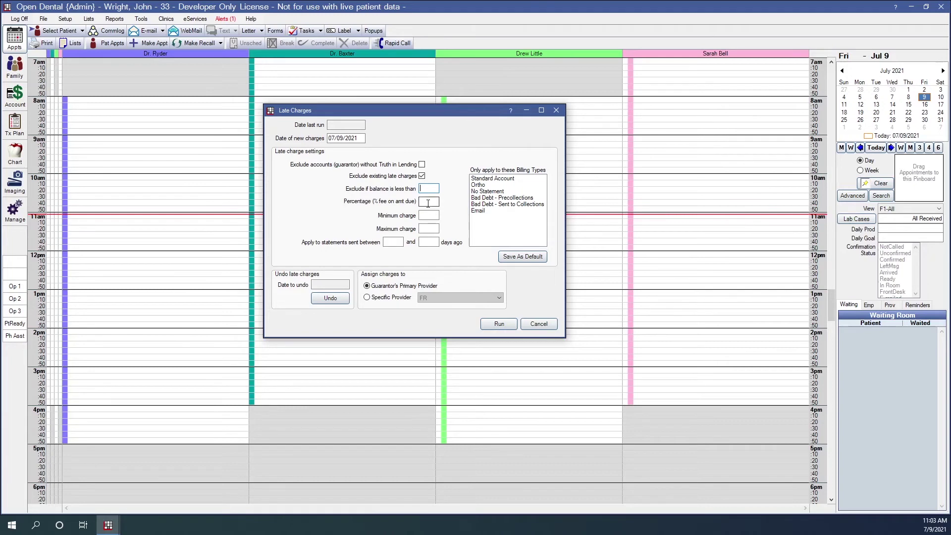
click(430, 216)
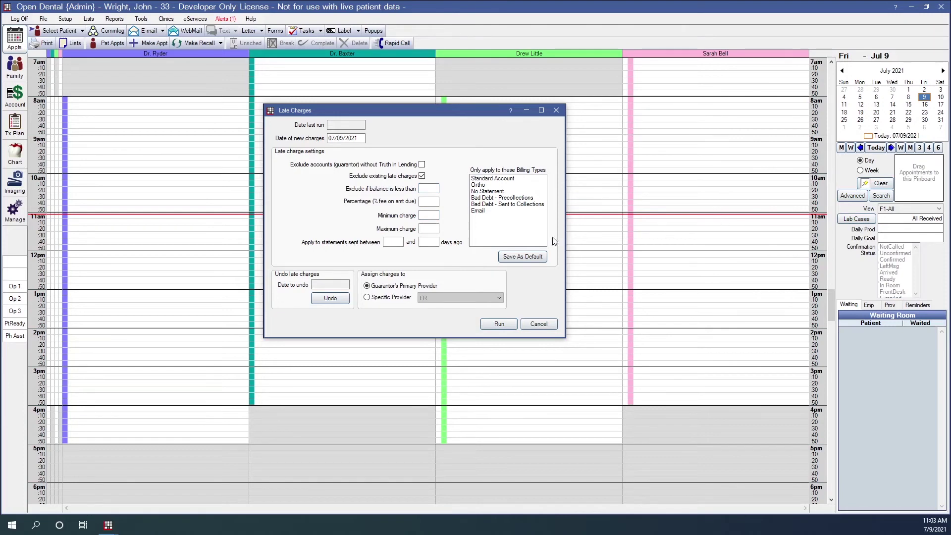
click(425, 215)
text(5)
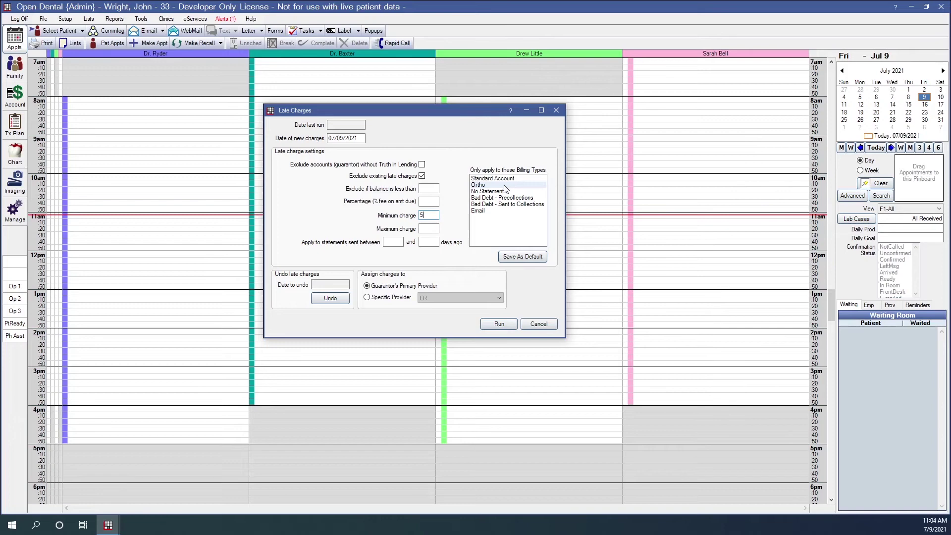
- Apply the late charges to statements sent between 1 and 90 days ago
click(436, 229)
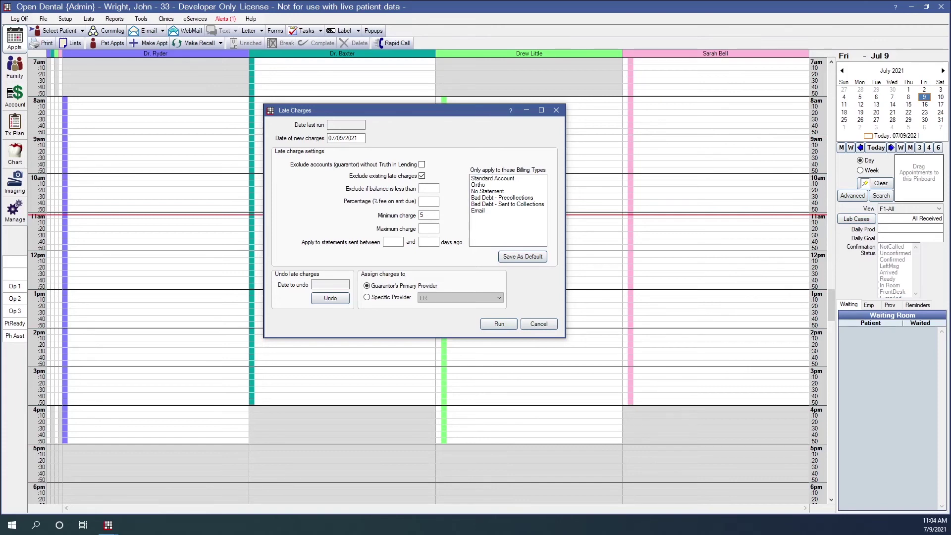
click(396, 242)
text(1)
click(435, 241)
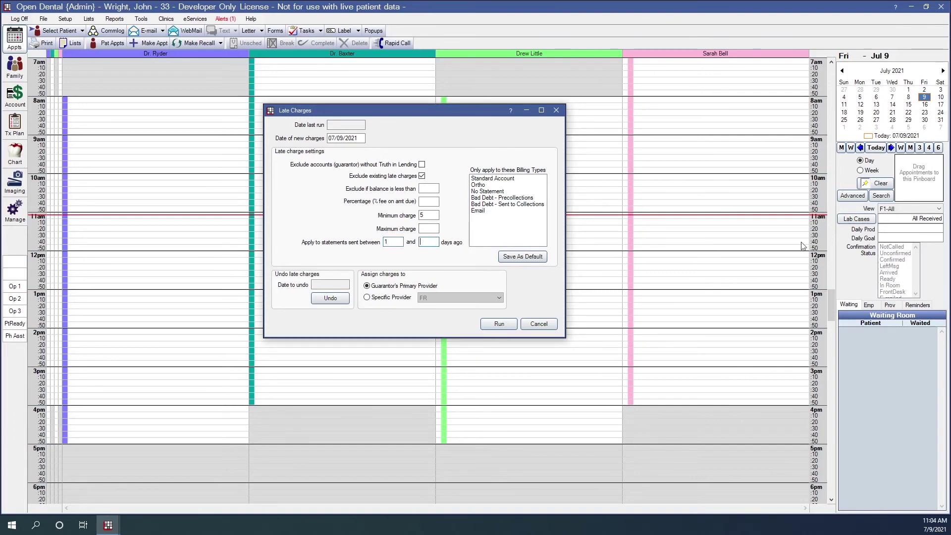
text(90)
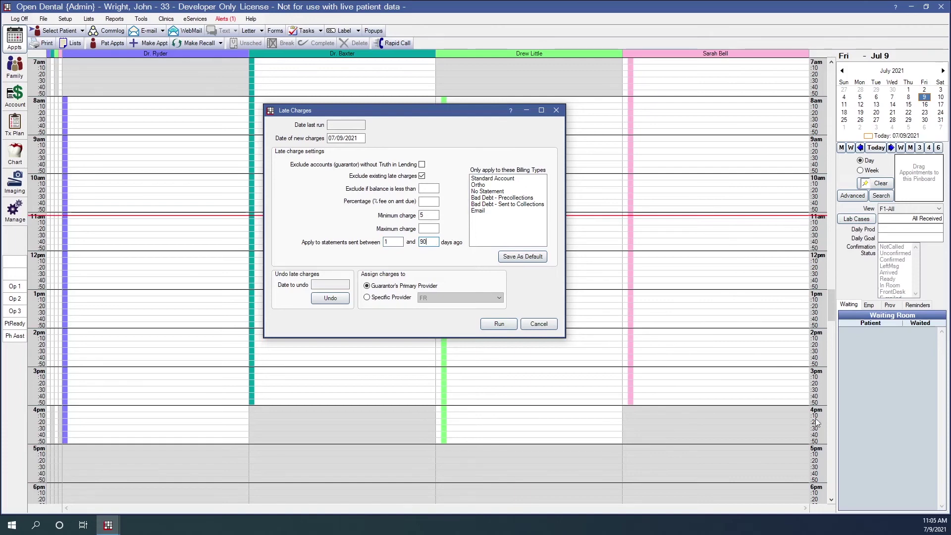
- Select the Standard Account, Ortho, Bad Debt - Precollections, Bad Debt - Sent to Collections and Email billing types, and try to save the settings as default
click(507, 179)
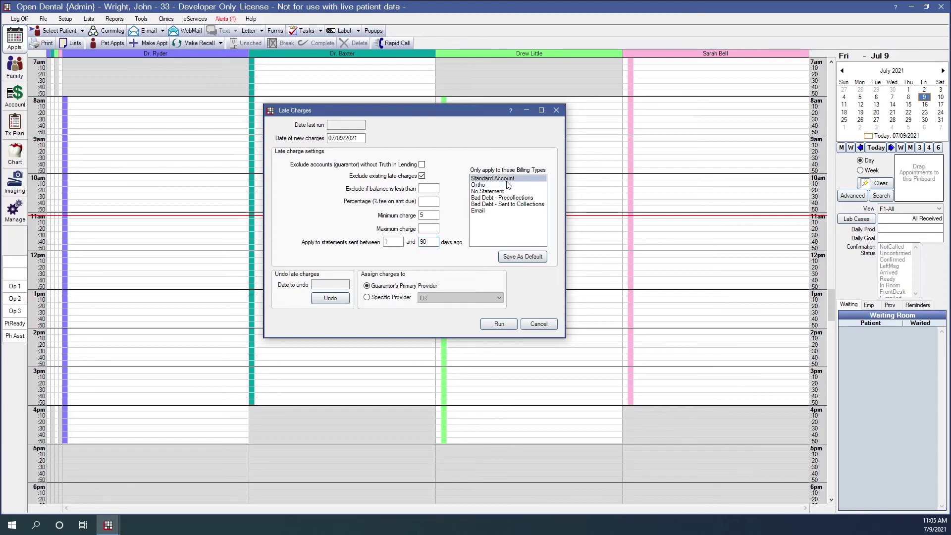
click(508, 185)
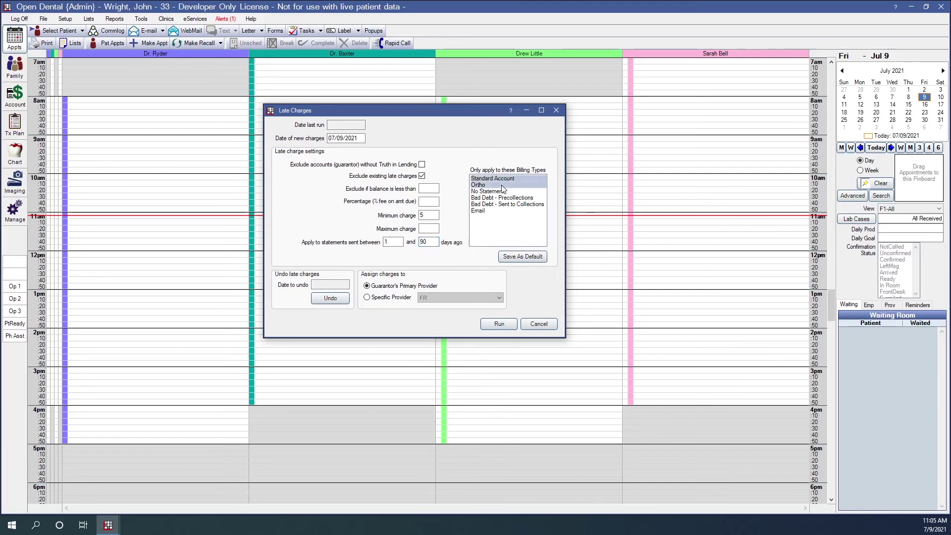
click(517, 198)
click(518, 205)
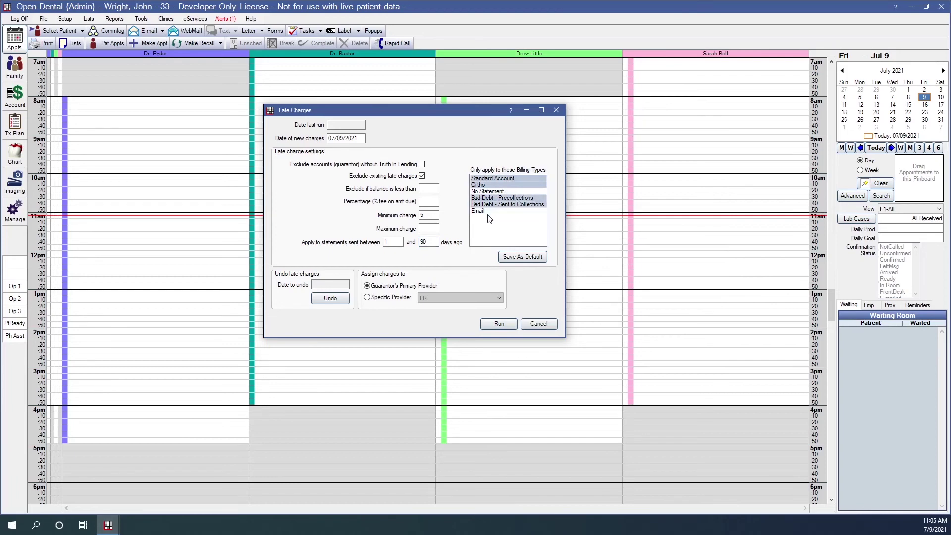
click(481, 211)
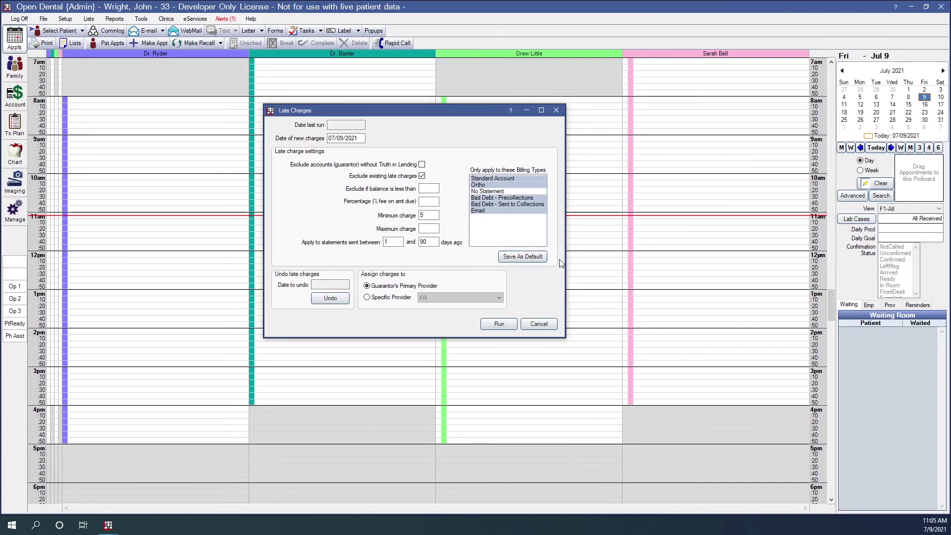
click(518, 260)
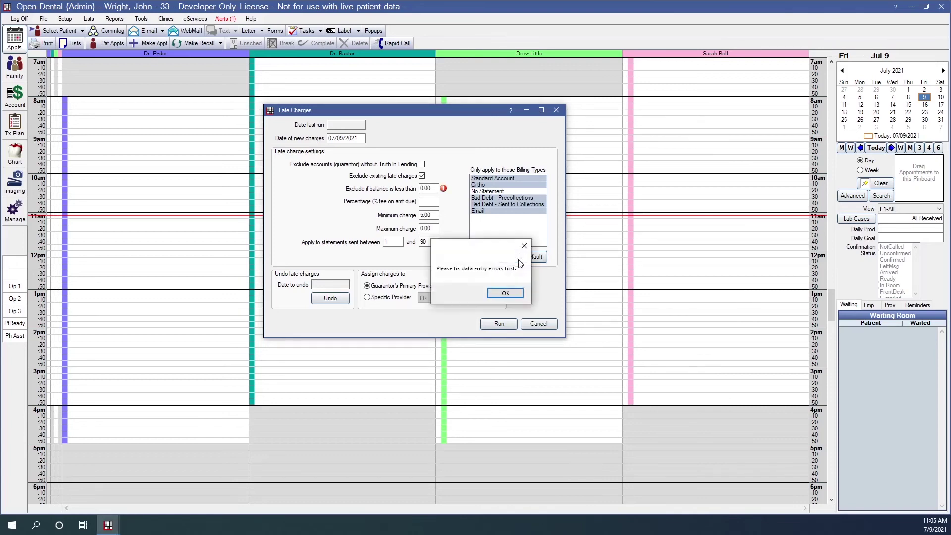
click(505, 293)
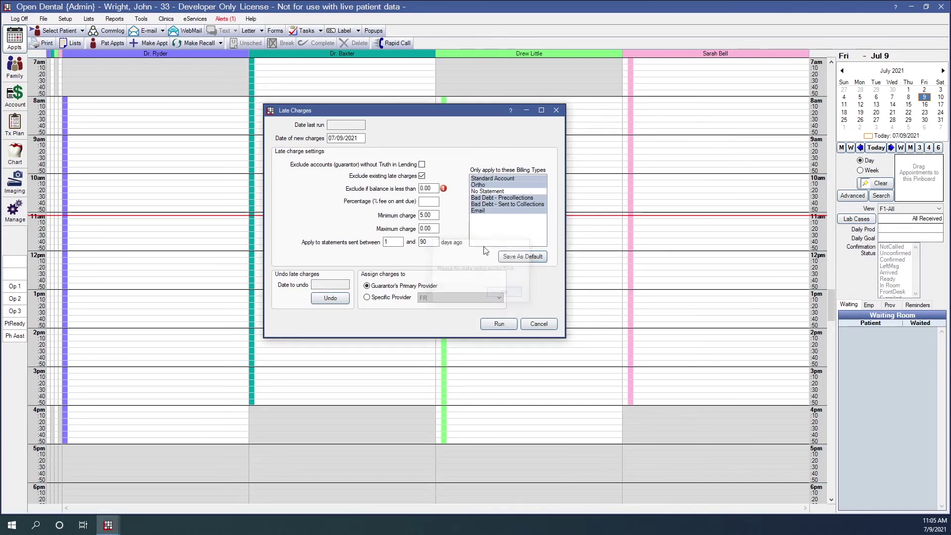
- Exclude accounts from late charges if the balance is less than 1.00
click(433, 188)
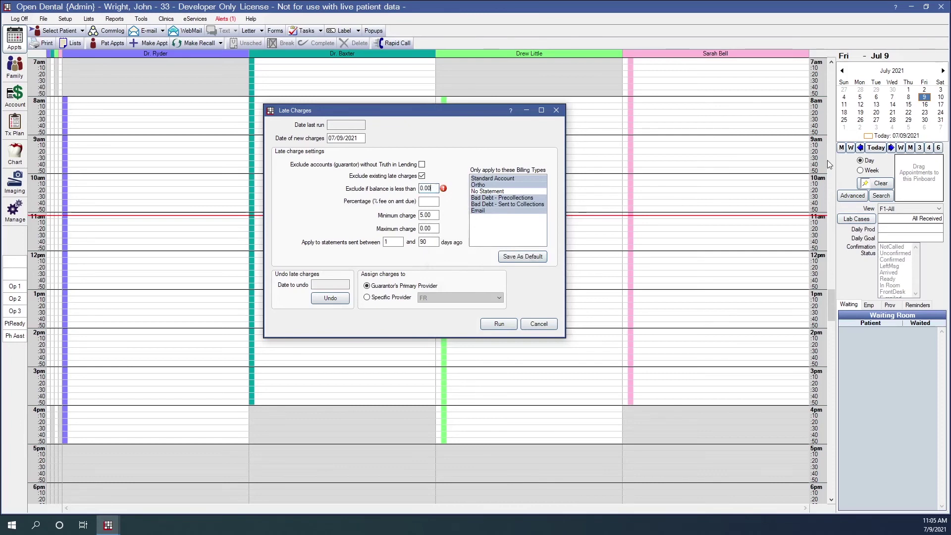
key(BackSpace)
key(BackSpace)
key(BackSpace)
key(BackSpace)
text(1.00)
- Assign the charges to the guarantor's primary provider and run the late charges with a maximum charge of 20.00
click(397, 297)
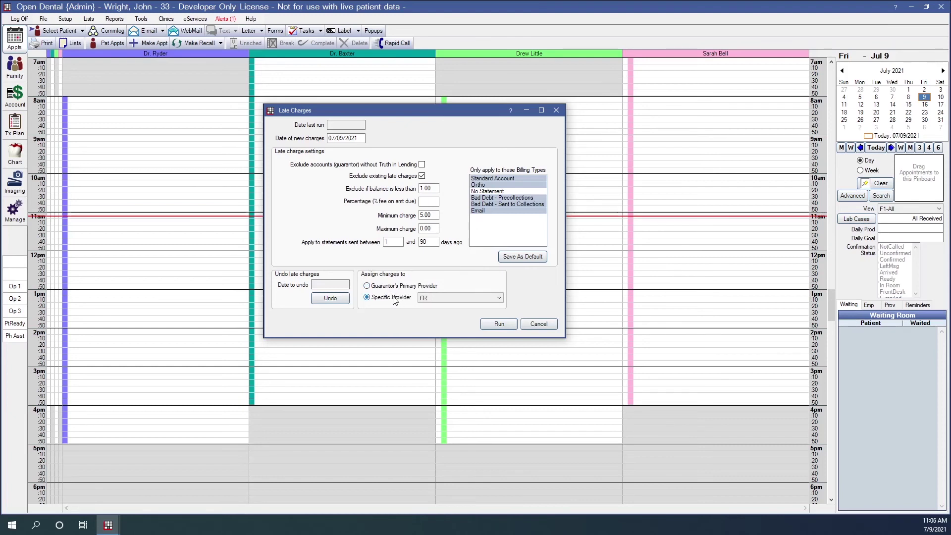
click(448, 297)
click(449, 297)
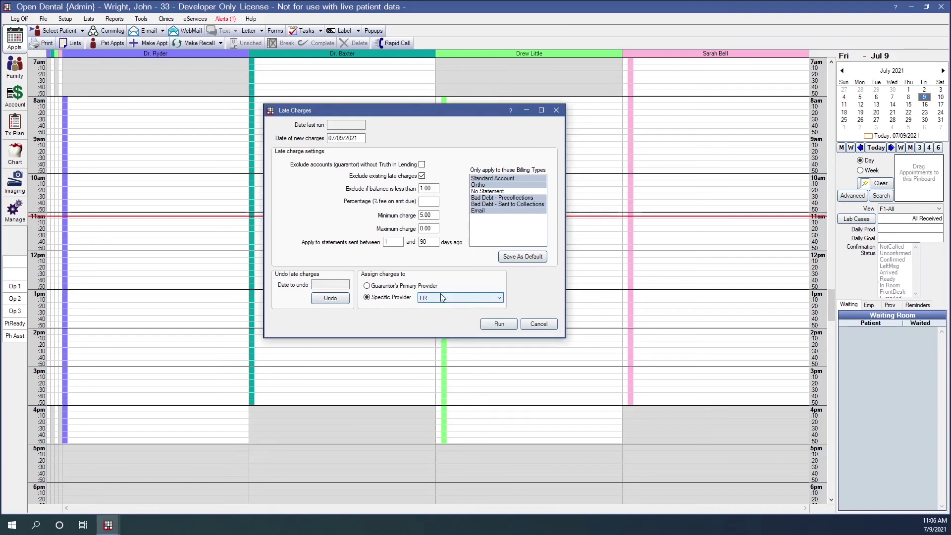
click(411, 289)
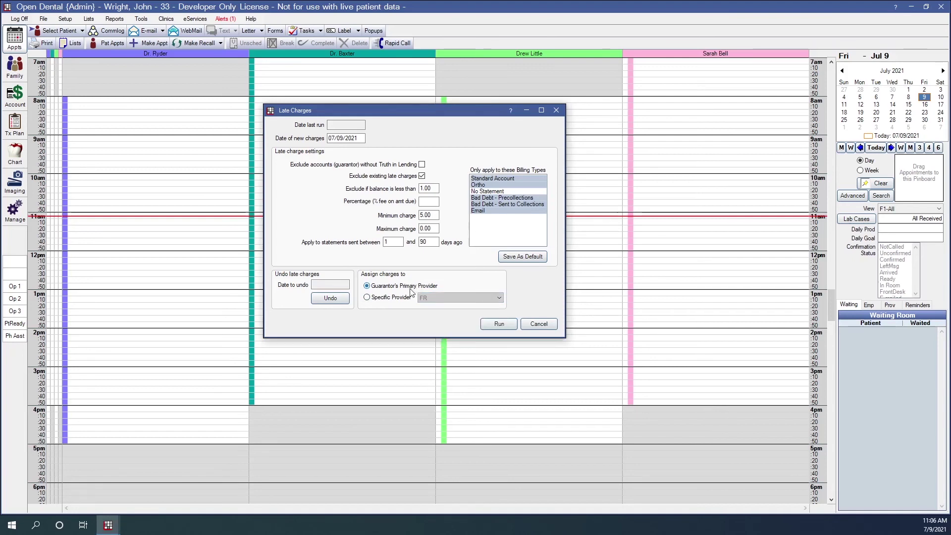
click(499, 325)
click(456, 293)
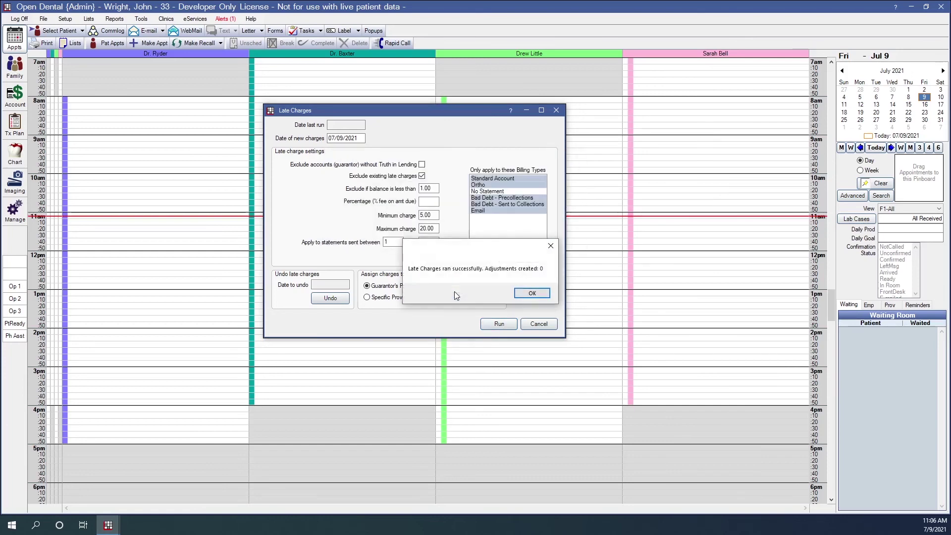
click(539, 297)
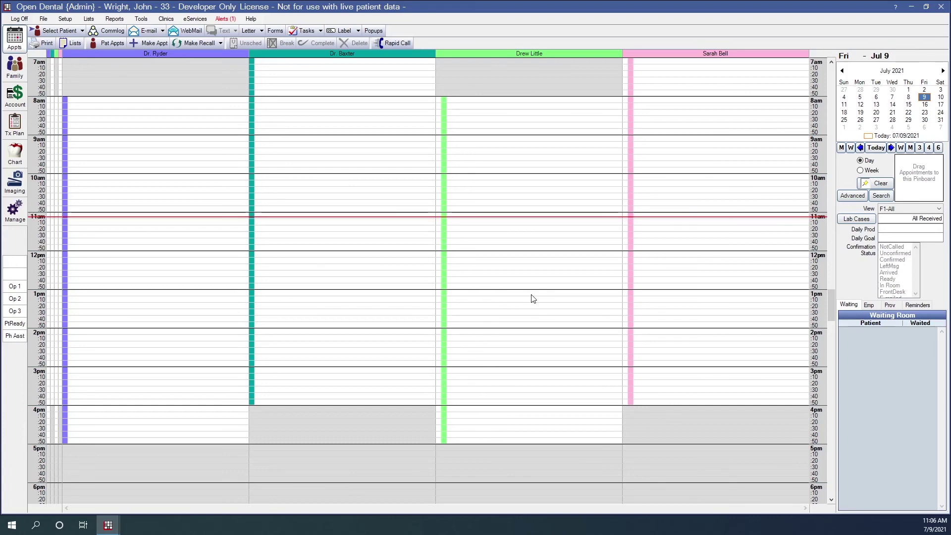
- Reopen the Late Charges tool to view the last run date and the undo settings
click(141, 19)
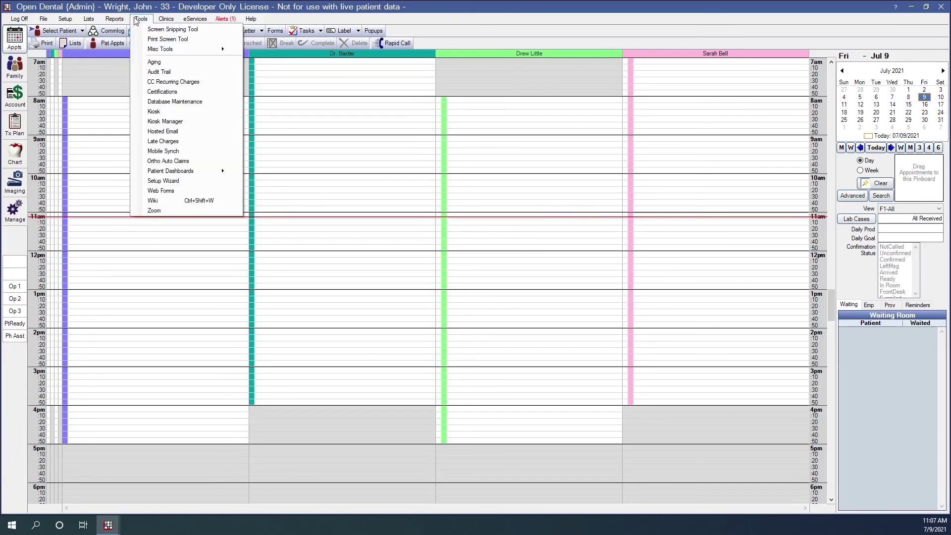
click(185, 141)
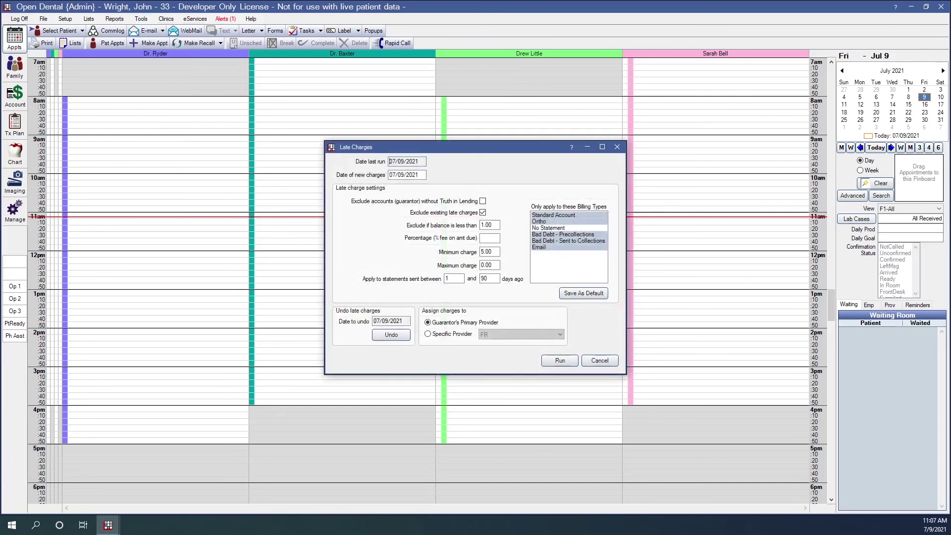